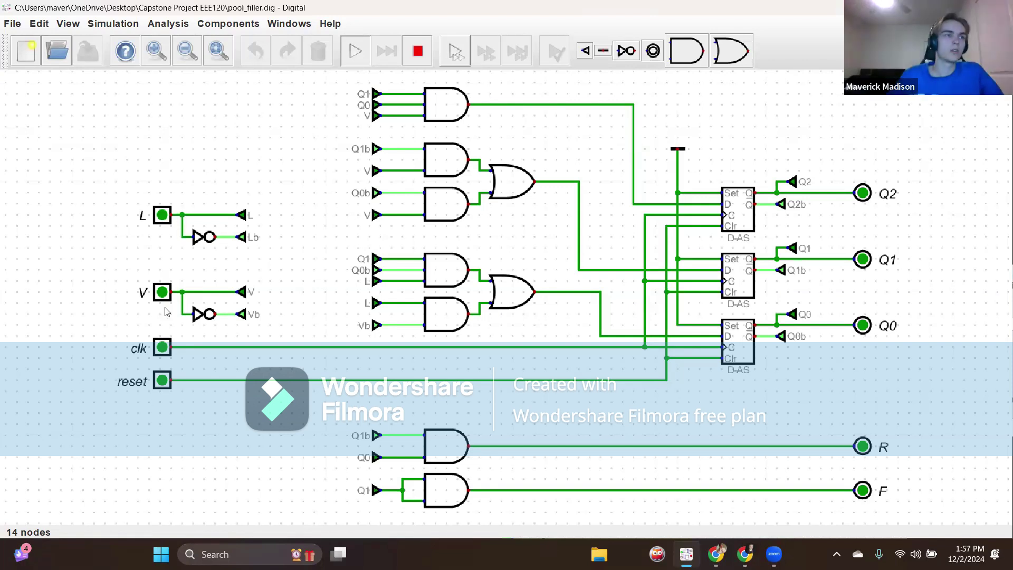
# Pulse clk, switch L high, and clock again so Q0 and R turn on
pyautogui.doubleClick(162, 346)
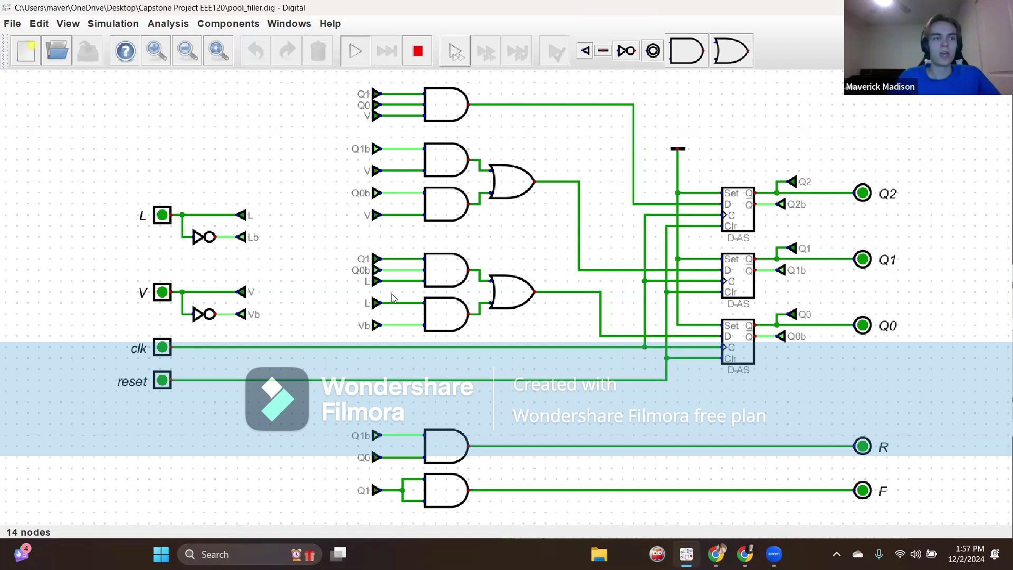
pyautogui.click(163, 215)
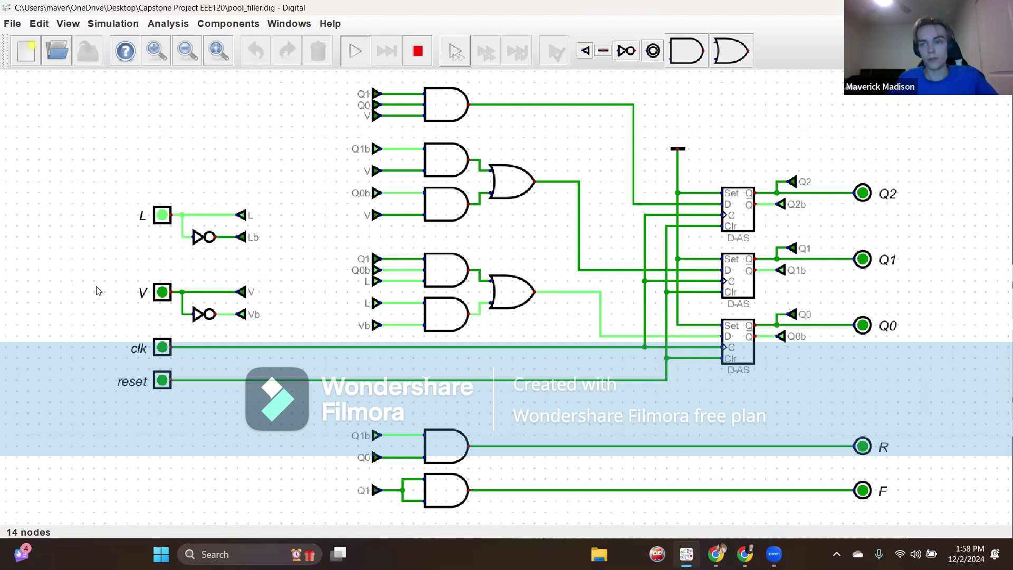
pyautogui.click(161, 347)
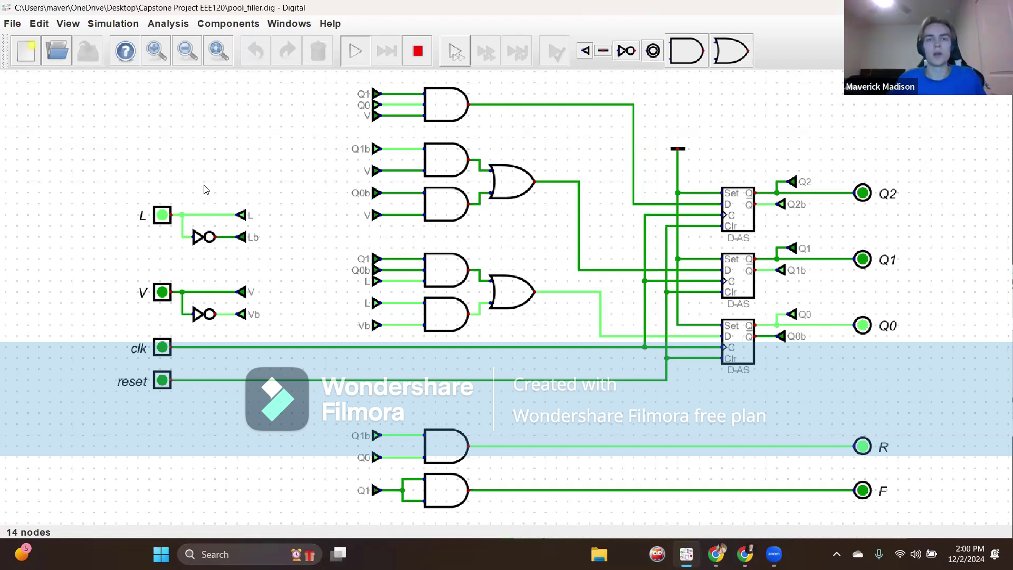
# Toggle the L and V inputs, then pulse clk to advance toward the Q1 and F state
pyautogui.click(163, 215)
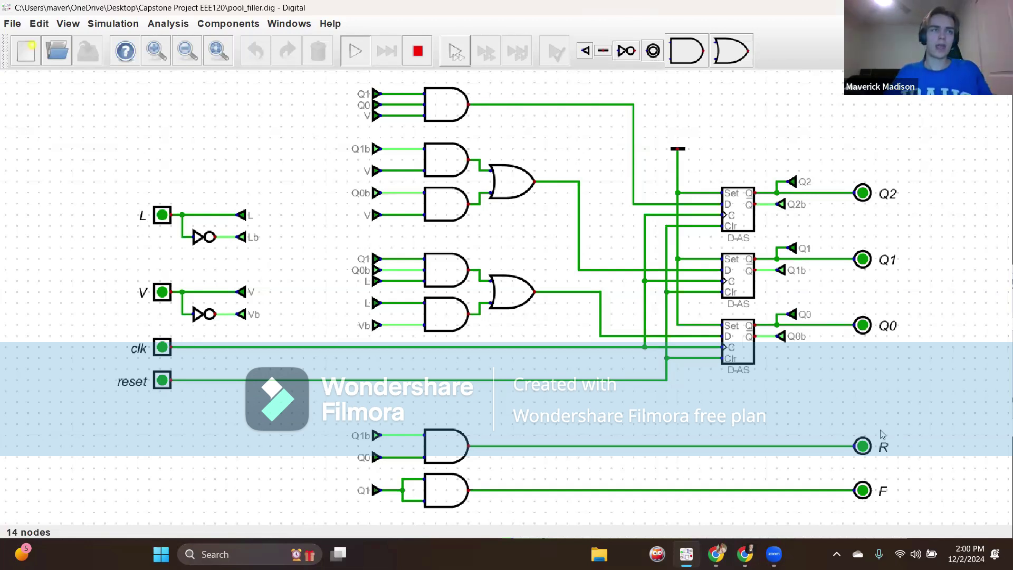
pyautogui.click(163, 215)
pyautogui.click(163, 292)
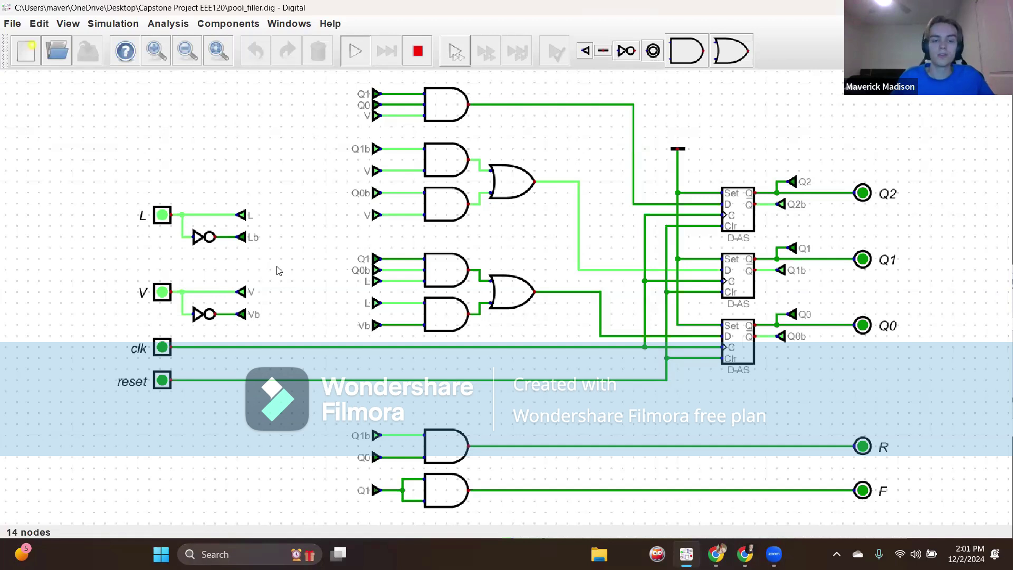
pyautogui.doubleClick(164, 348)
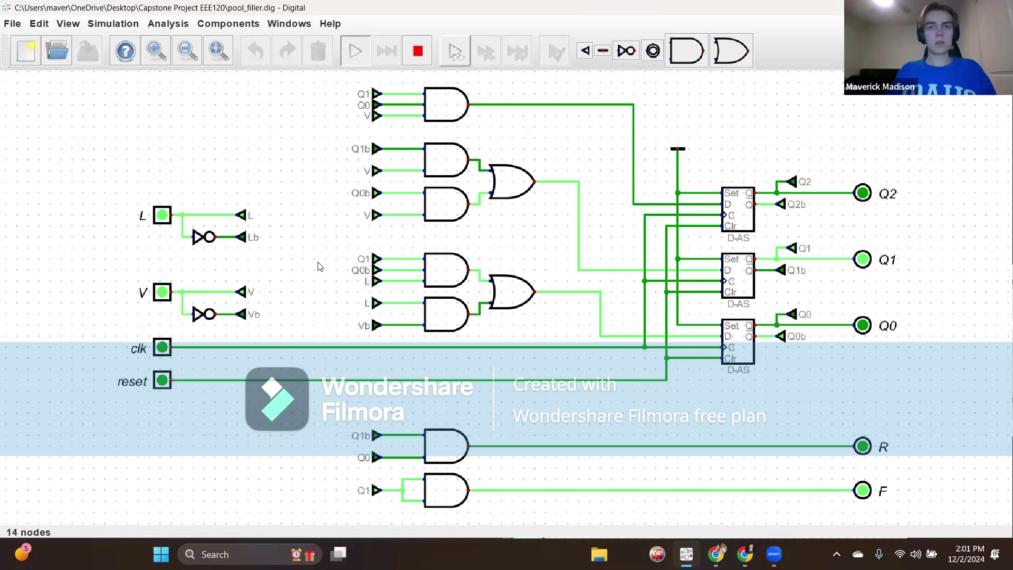
# Clear L and V, clock back to the start state, then set L high and clock again
pyautogui.click(162, 215)
pyautogui.click(162, 292)
pyautogui.doubleClick(168, 348)
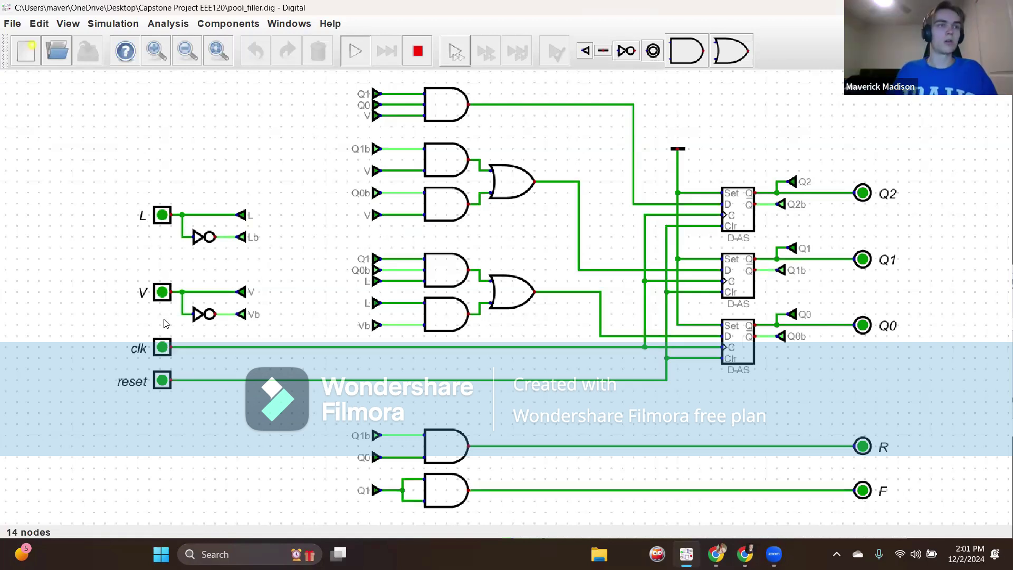
pyautogui.click(162, 215)
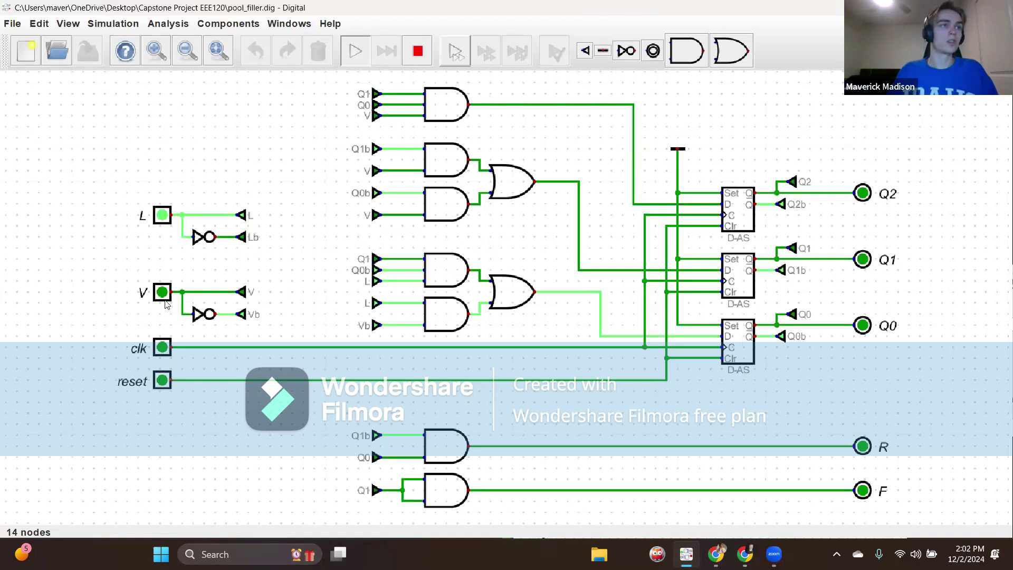
pyautogui.doubleClick(164, 345)
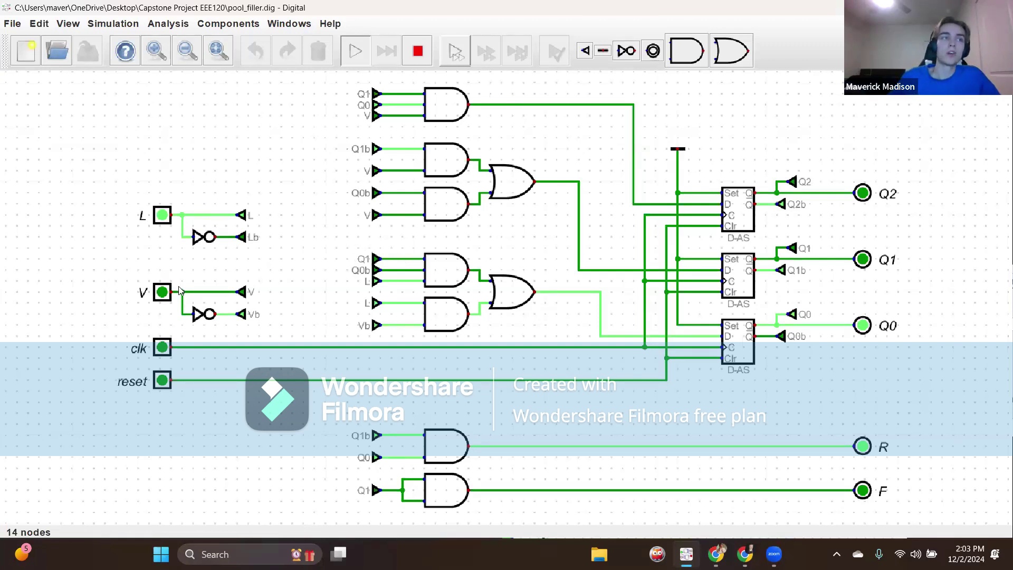
# Set V high and clock to light Q1 and F, then toggle L and pulse clk
pyautogui.click(163, 293)
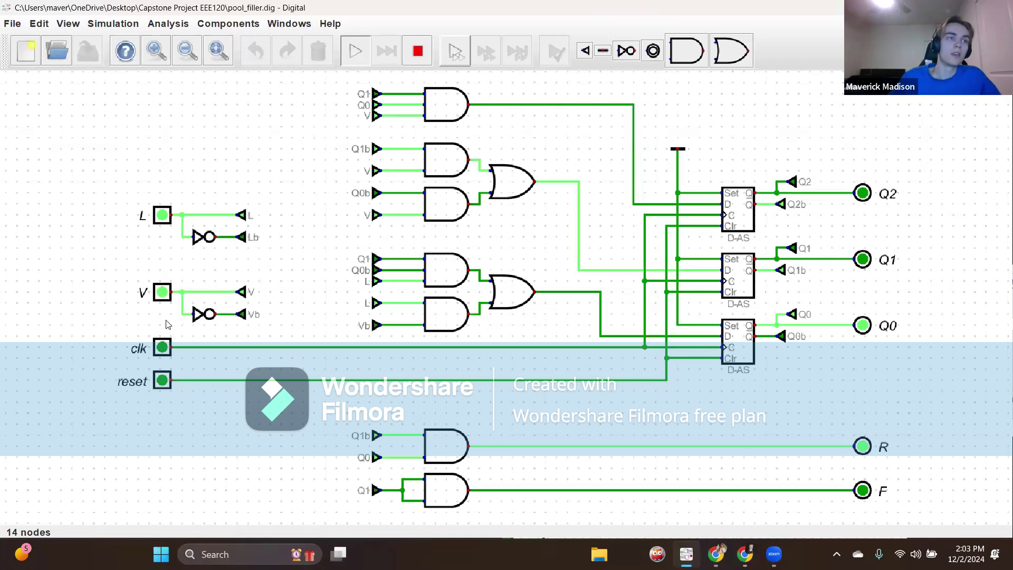
pyautogui.click(163, 349)
pyautogui.click(163, 349)
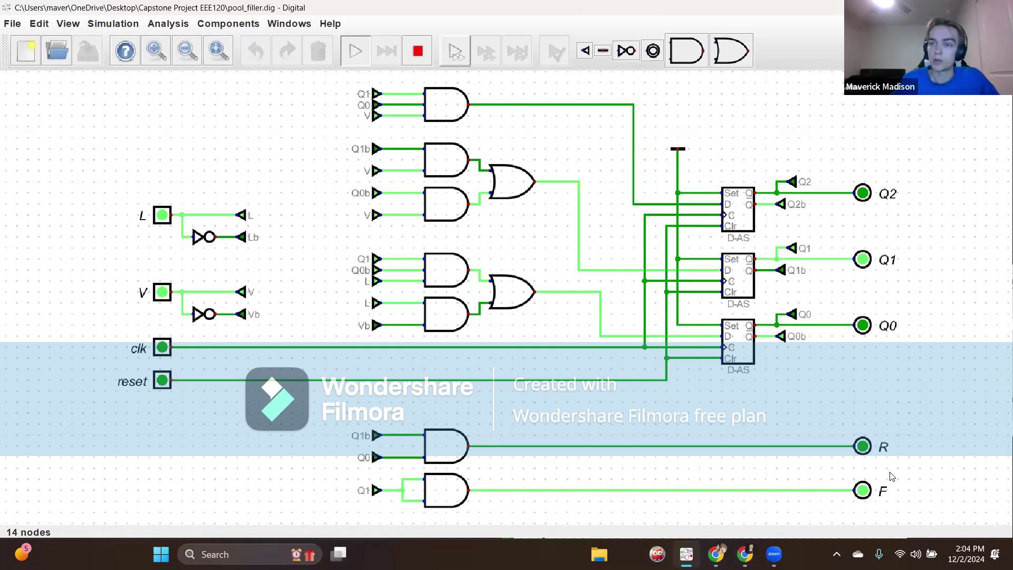
pyautogui.click(162, 217)
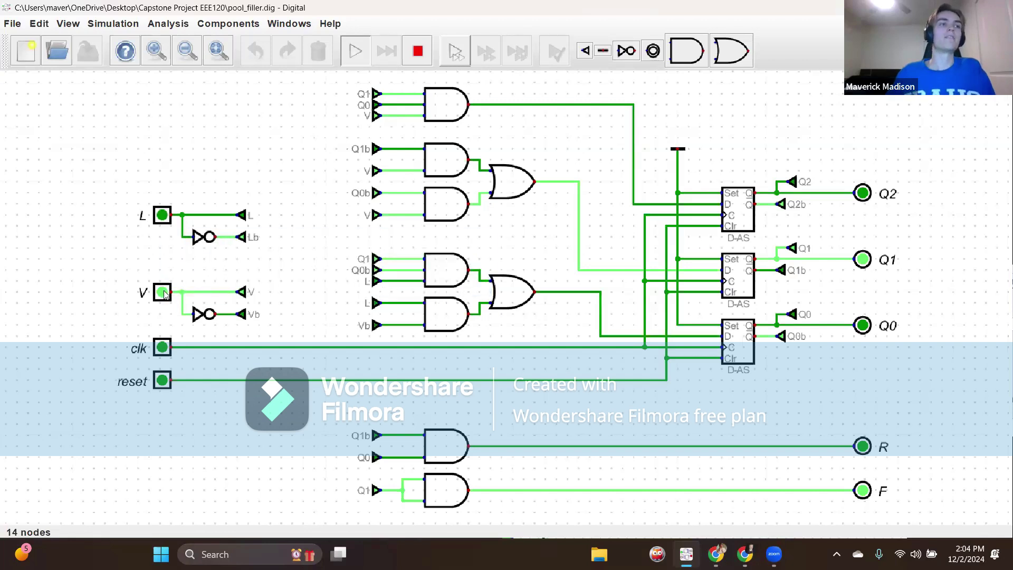
pyautogui.moveTo(236, 240)
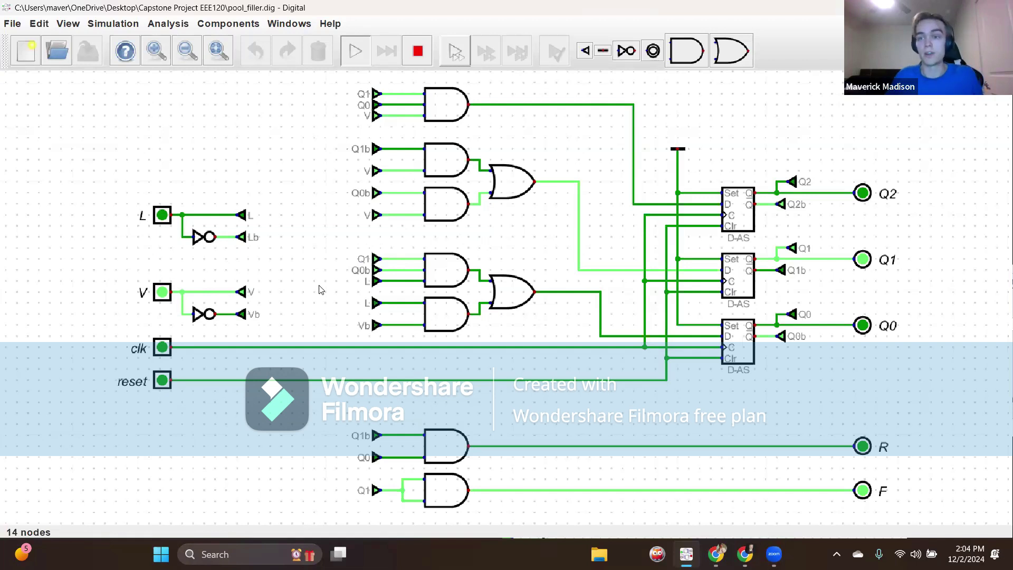
pyautogui.click(162, 346)
pyautogui.click(162, 347)
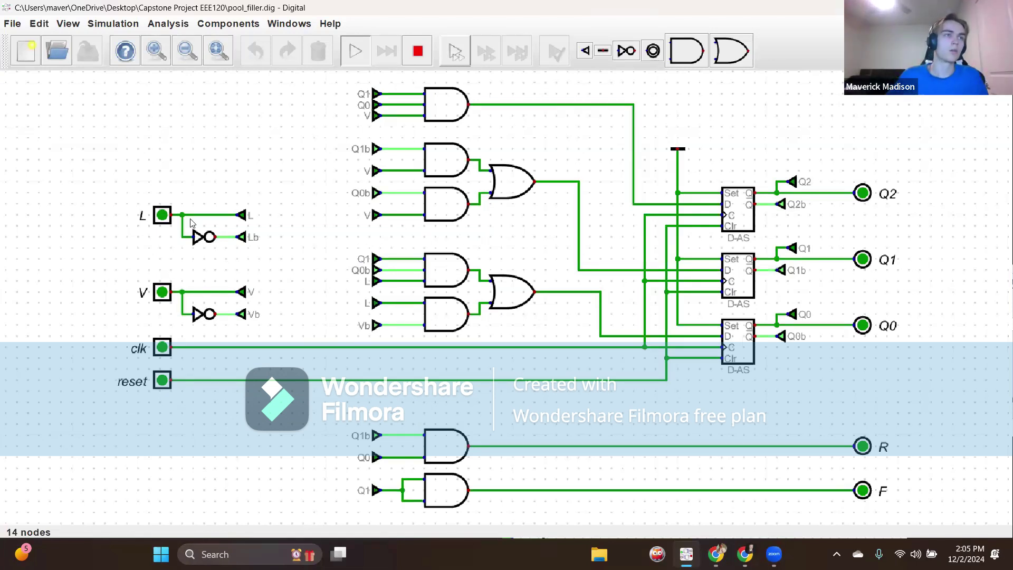
# Toggle L high then low, switch V low, and pulse clk once
pyautogui.click(162, 217)
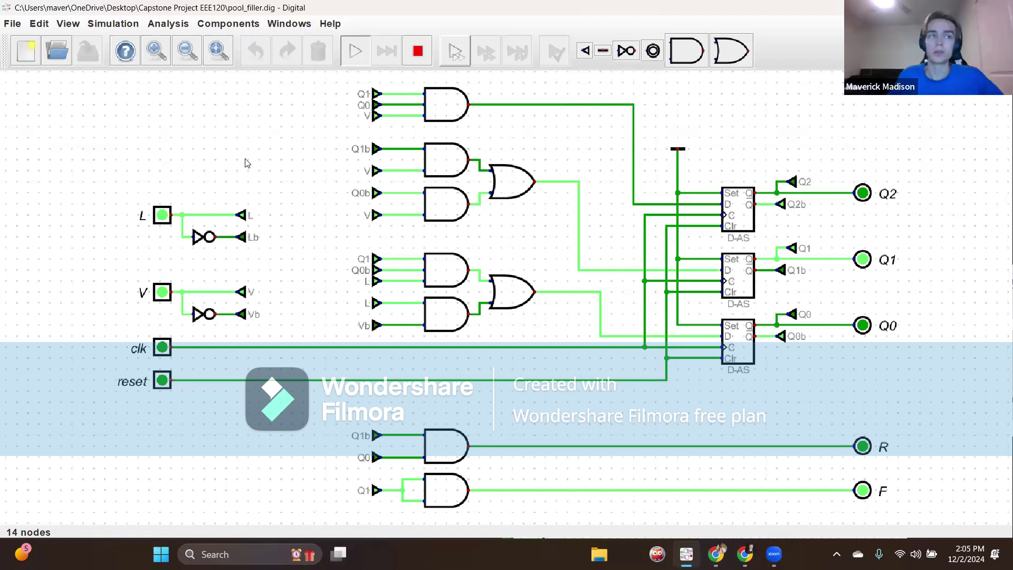
pyautogui.click(163, 214)
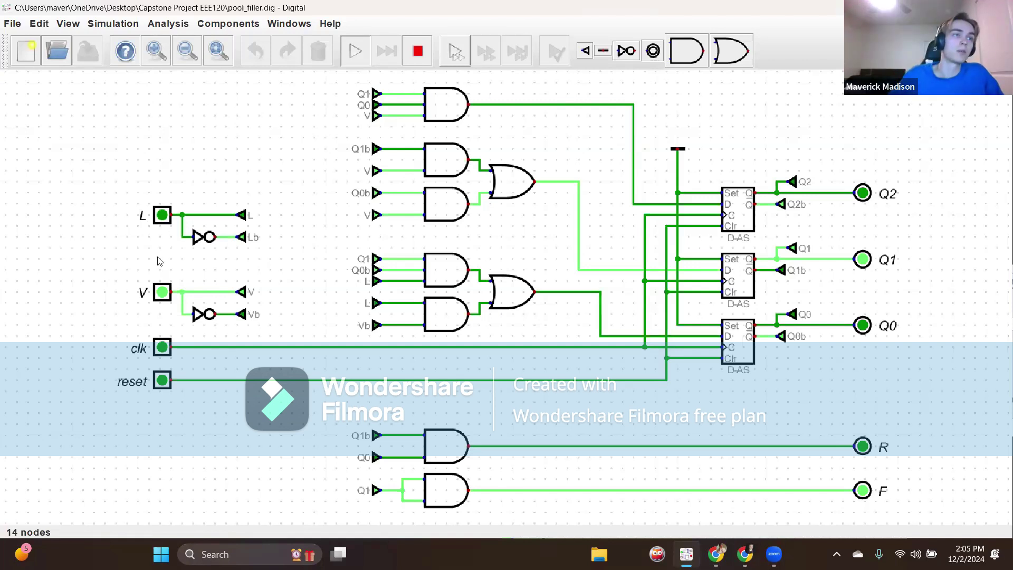
pyautogui.click(162, 292)
pyautogui.click(162, 348)
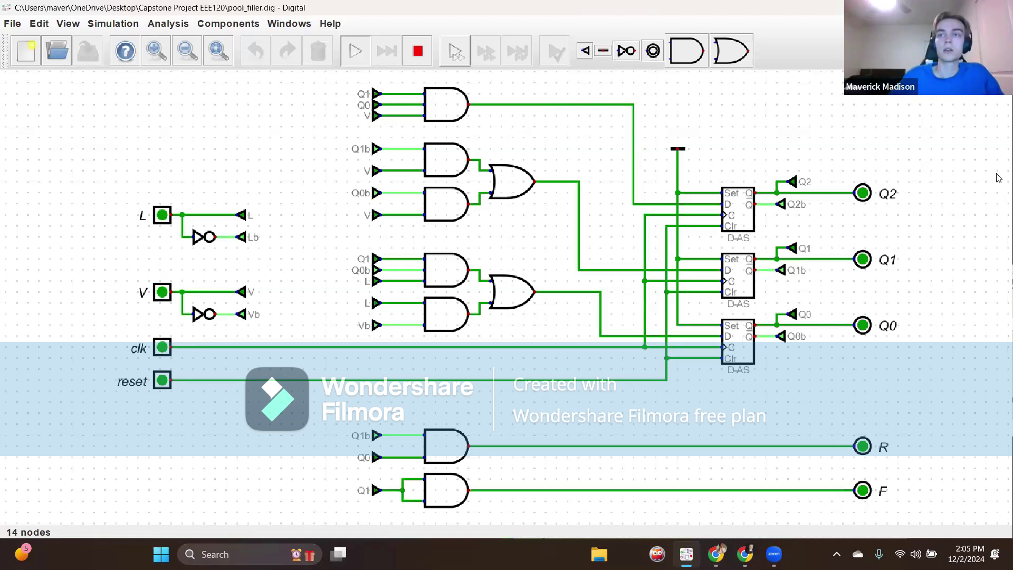
pyautogui.click(162, 347)
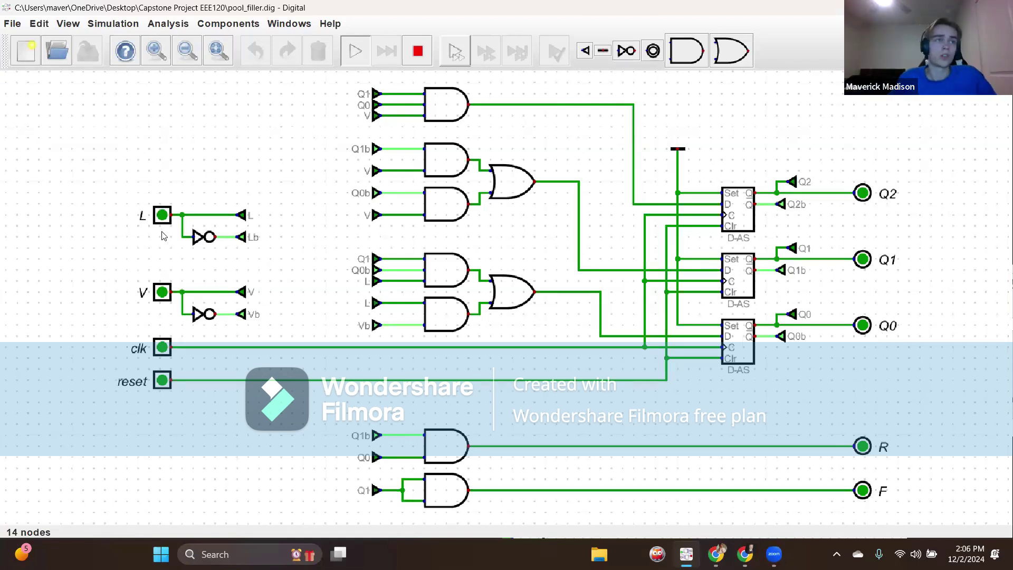
# Set L and V high and clock, then drop V and clock until Q0 and R light
pyautogui.click(162, 215)
pyautogui.click(162, 291)
pyautogui.doubleClick(163, 348)
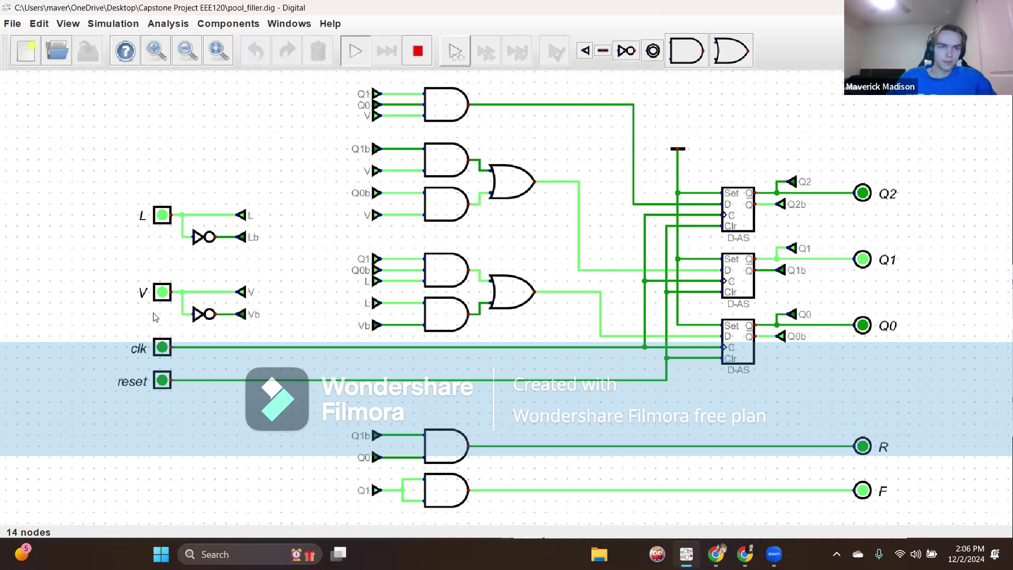
pyautogui.click(164, 293)
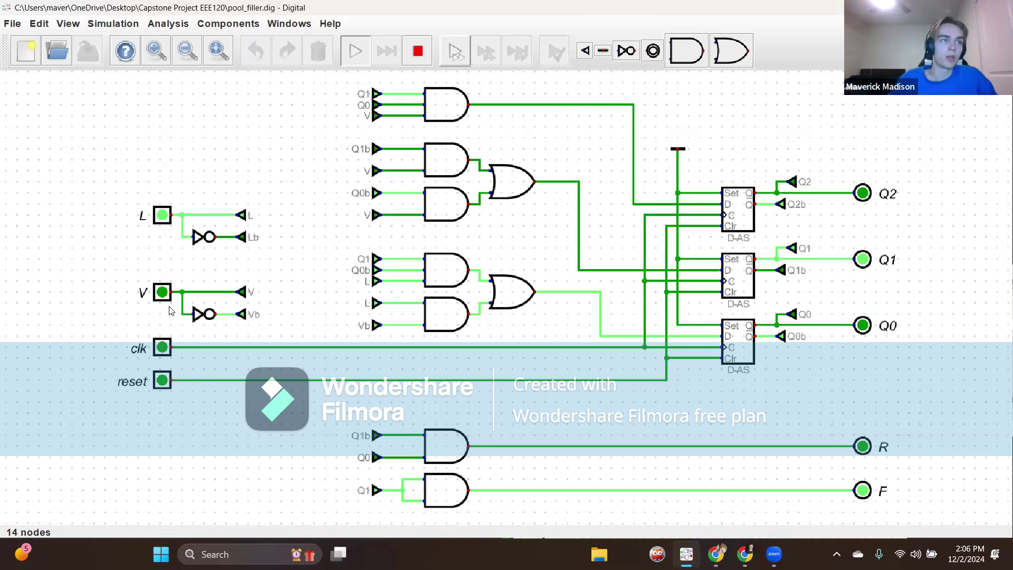
pyautogui.doubleClick(165, 354)
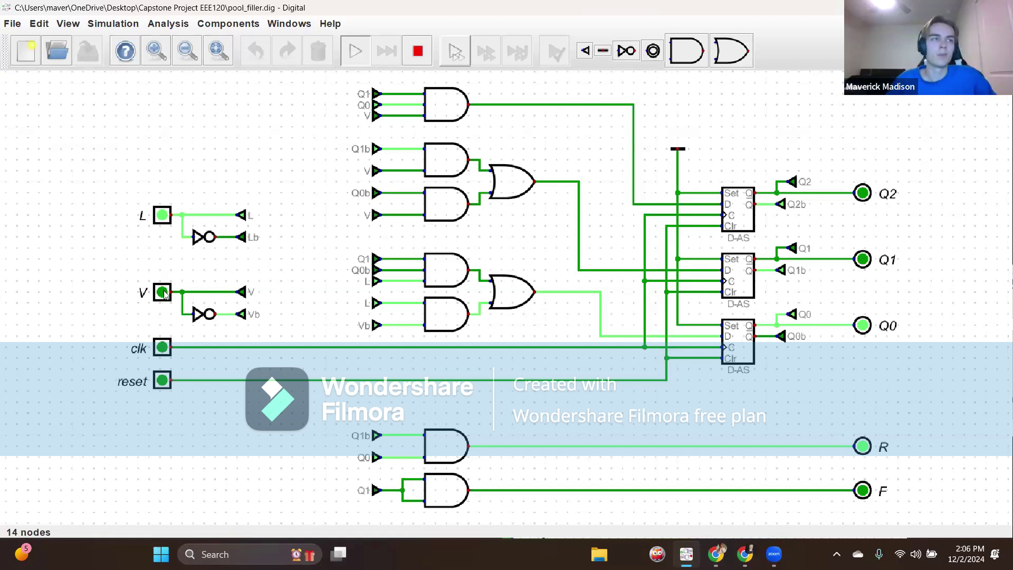
# Pulse clk twice with L high and V low to step the state machine
pyautogui.click(165, 347)
pyautogui.click(164, 347)
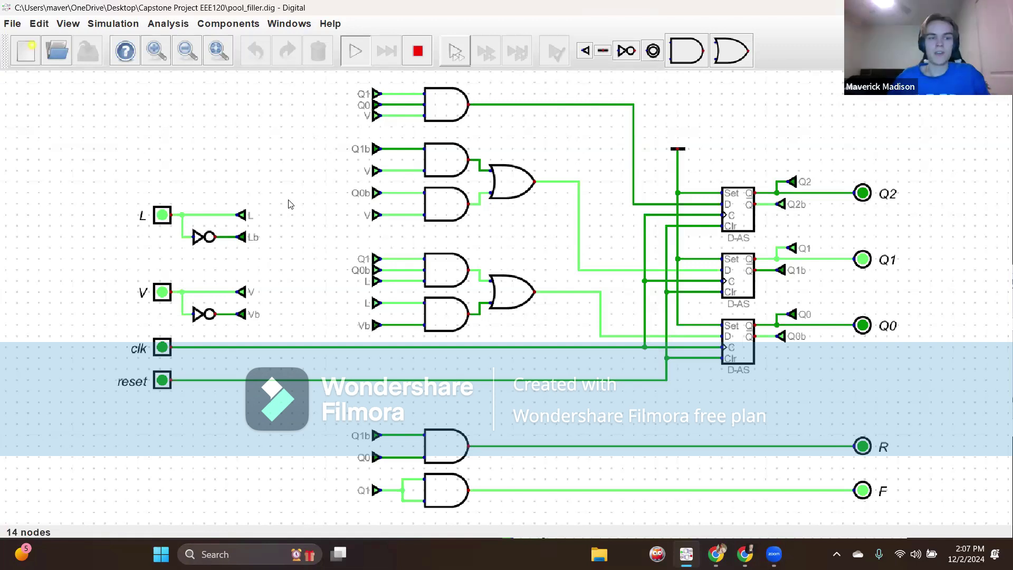
pyautogui.doubleClick(161, 348)
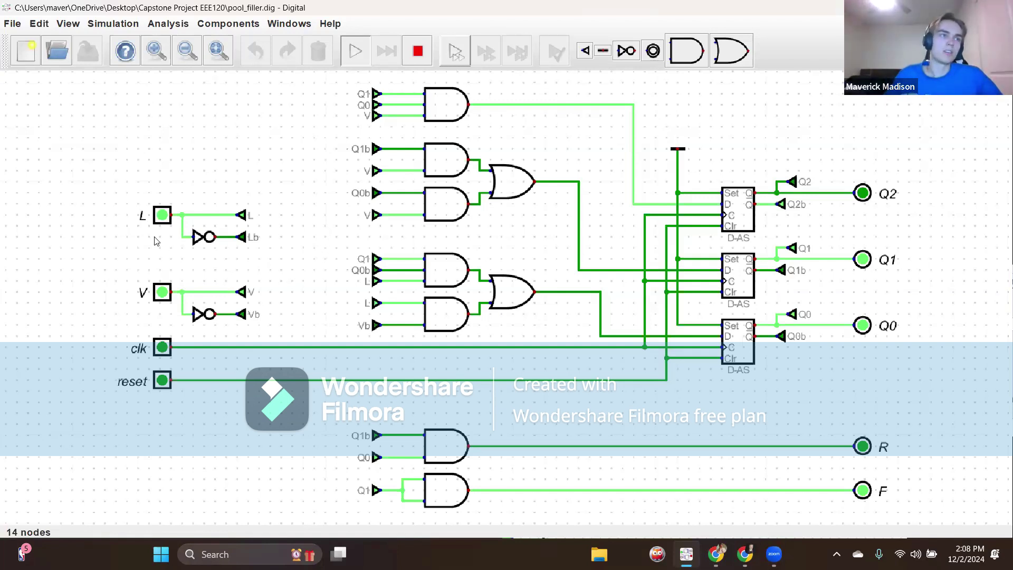
# Switch L low, toggle V, and pulse clk once
pyautogui.click(162, 215)
pyautogui.click(162, 292)
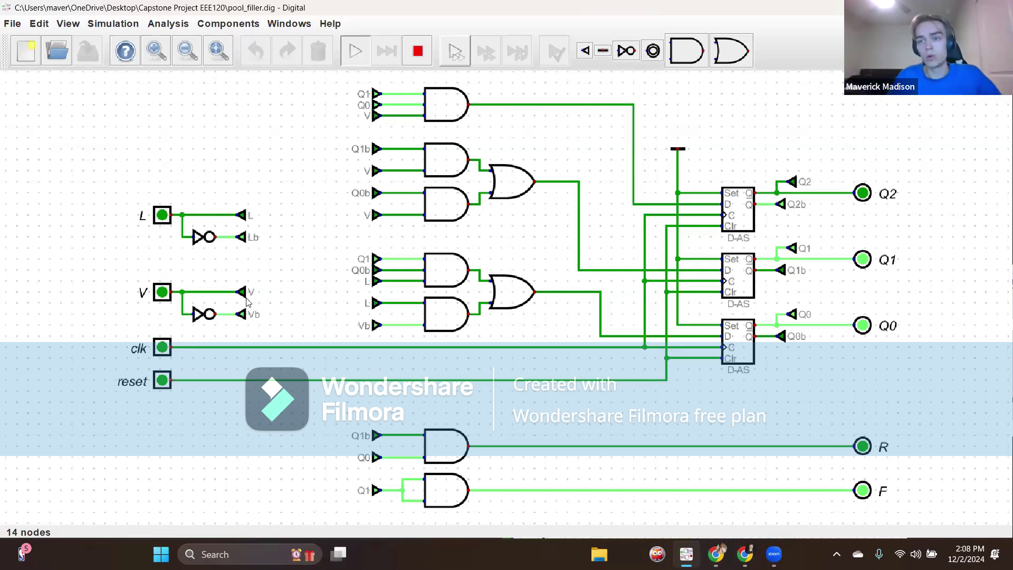
pyautogui.click(162, 347)
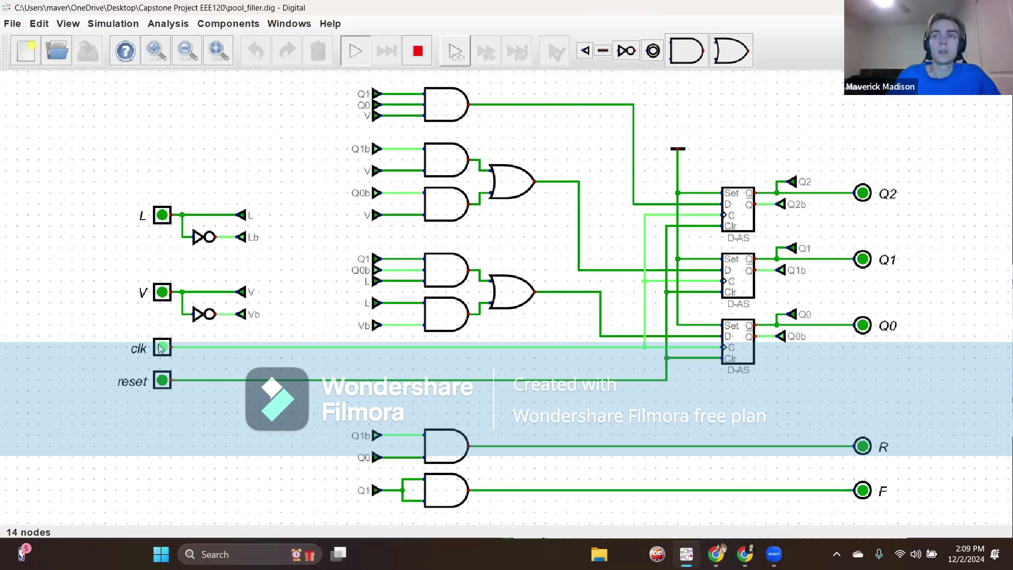
pyautogui.click(162, 346)
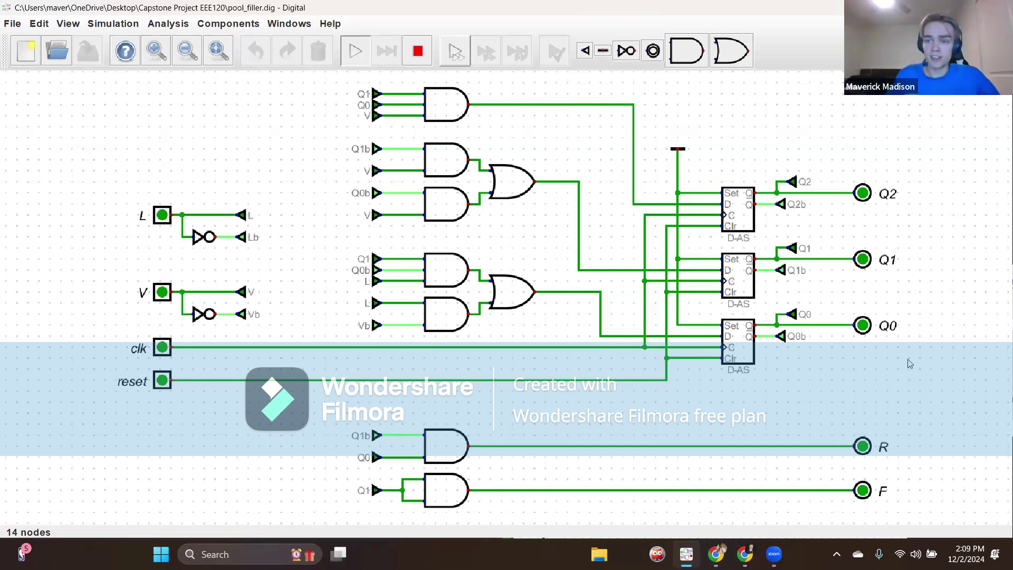
# Switch L back high and pulse clk twice, reaching the state with Q1, Q0 and F on
pyautogui.click(162, 217)
pyautogui.click(164, 352)
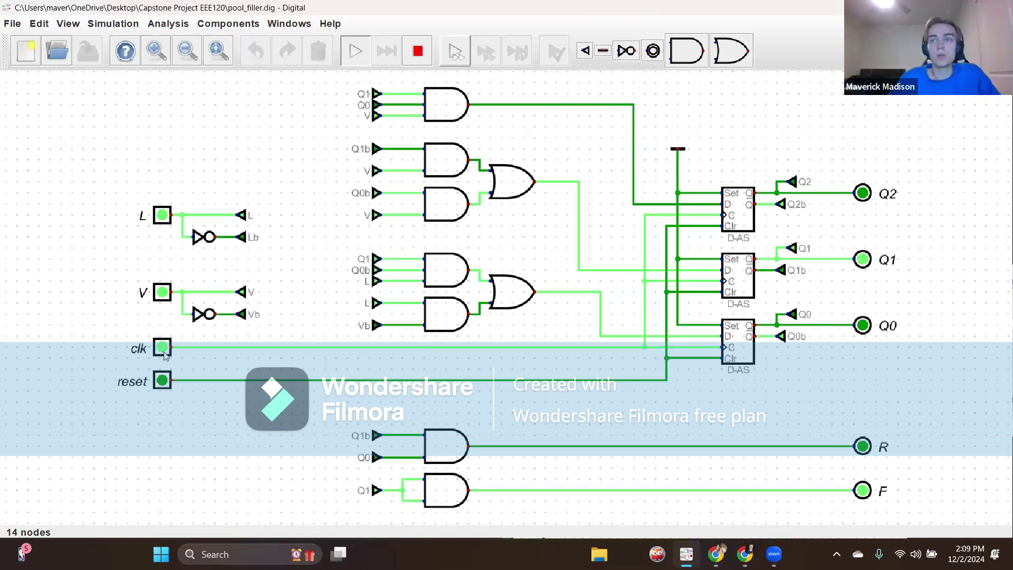
pyautogui.click(163, 353)
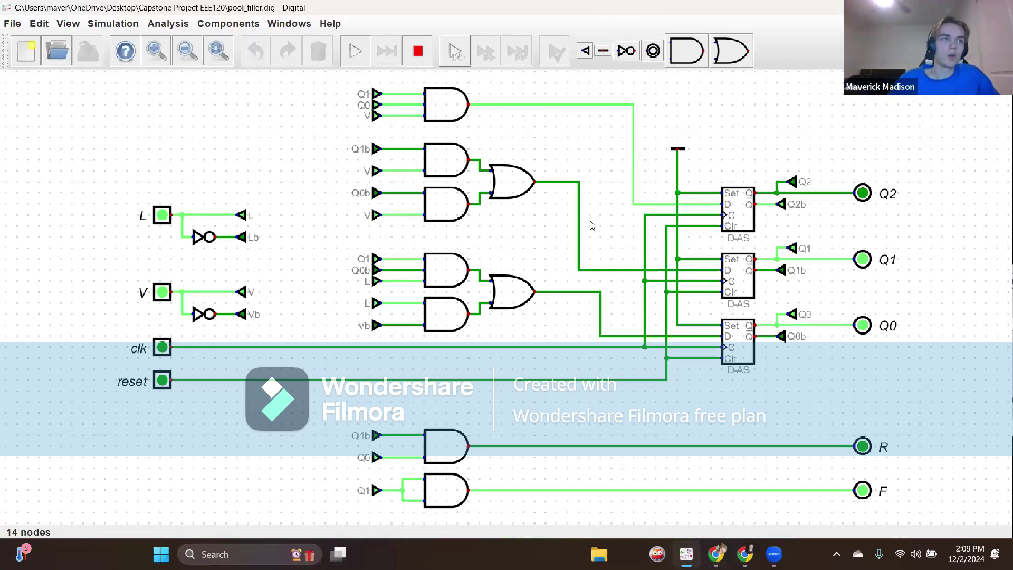
# Set V high and pulse clk several times until the Q2 output lights
pyautogui.click(163, 298)
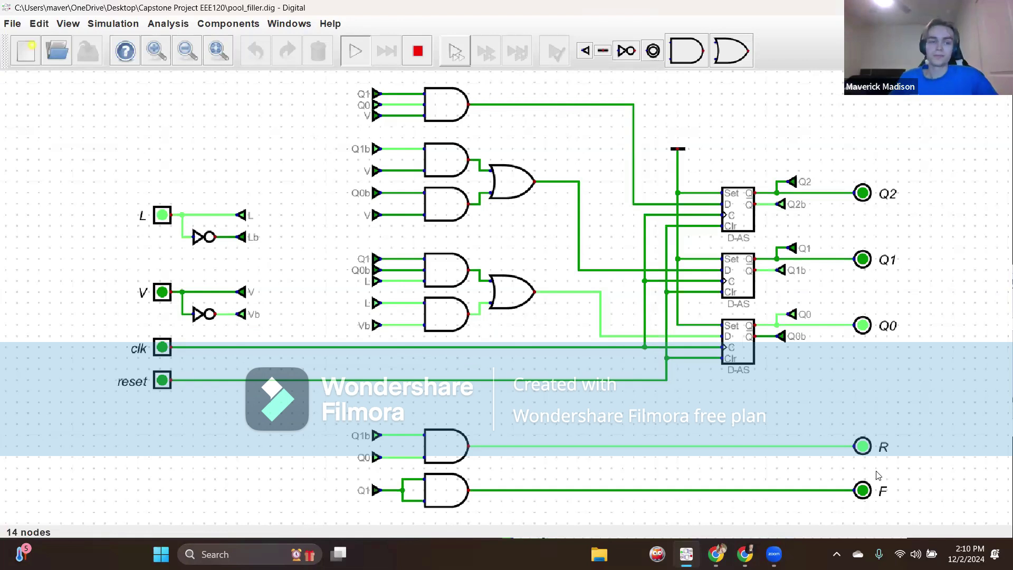
pyautogui.click(163, 346)
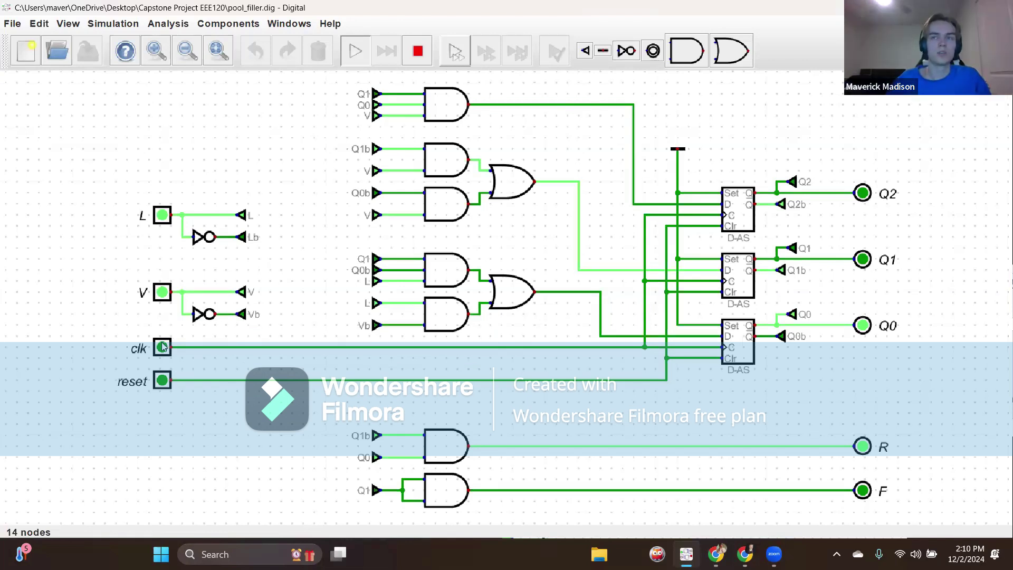
pyautogui.click(163, 346)
pyautogui.click(163, 346)
pyautogui.click(163, 346)
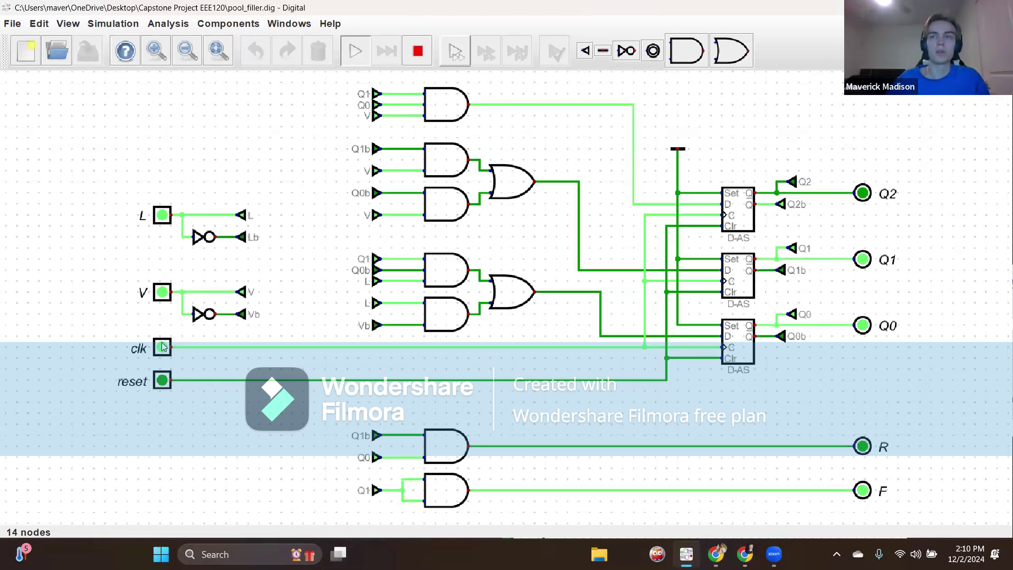
pyautogui.click(163, 346)
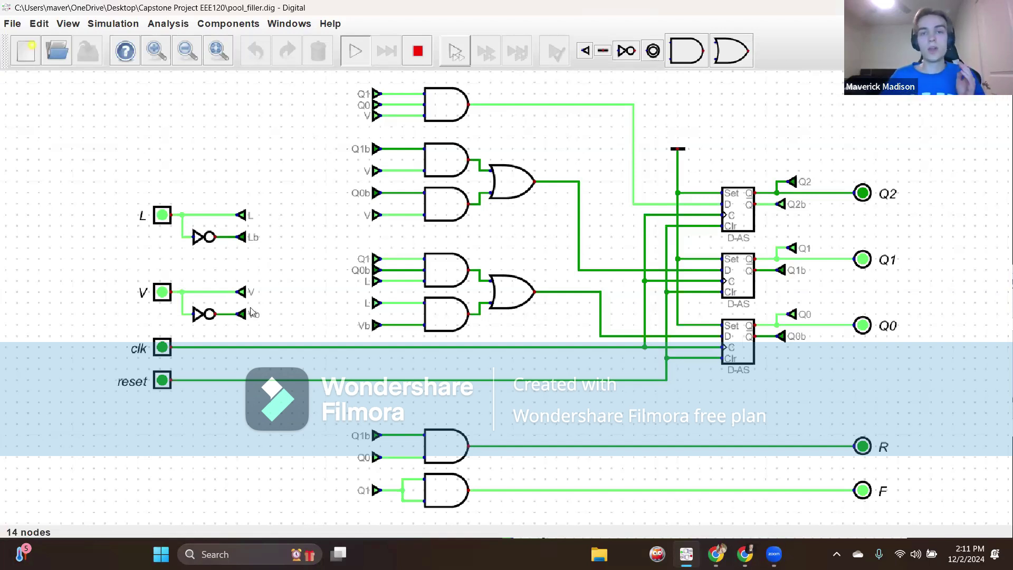
pyautogui.click(162, 346)
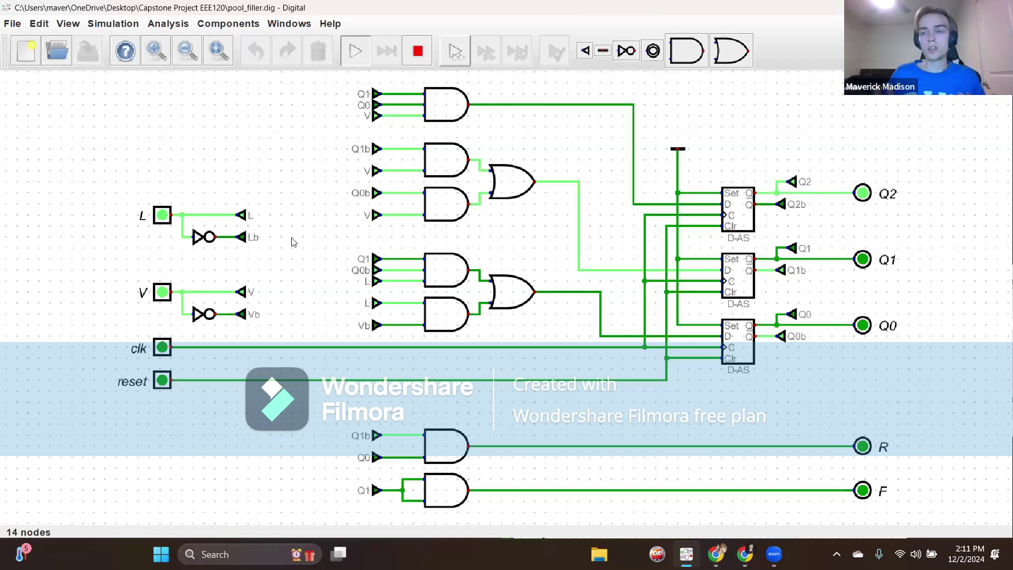